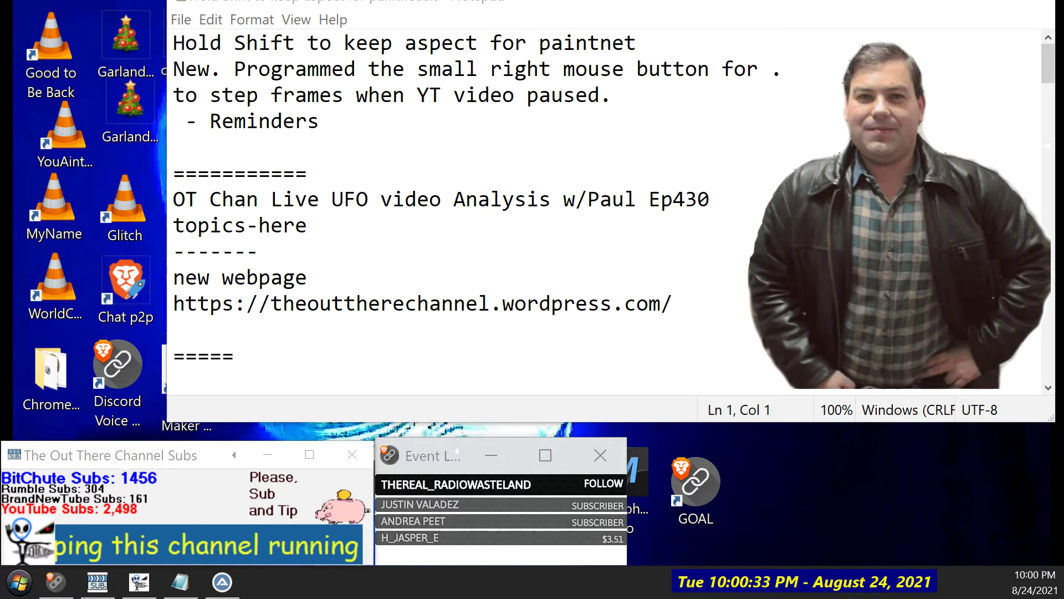
Launch the MyName and Glitch video shortcuts, then slide the Notepad reminders window far left
double_click(60, 193)
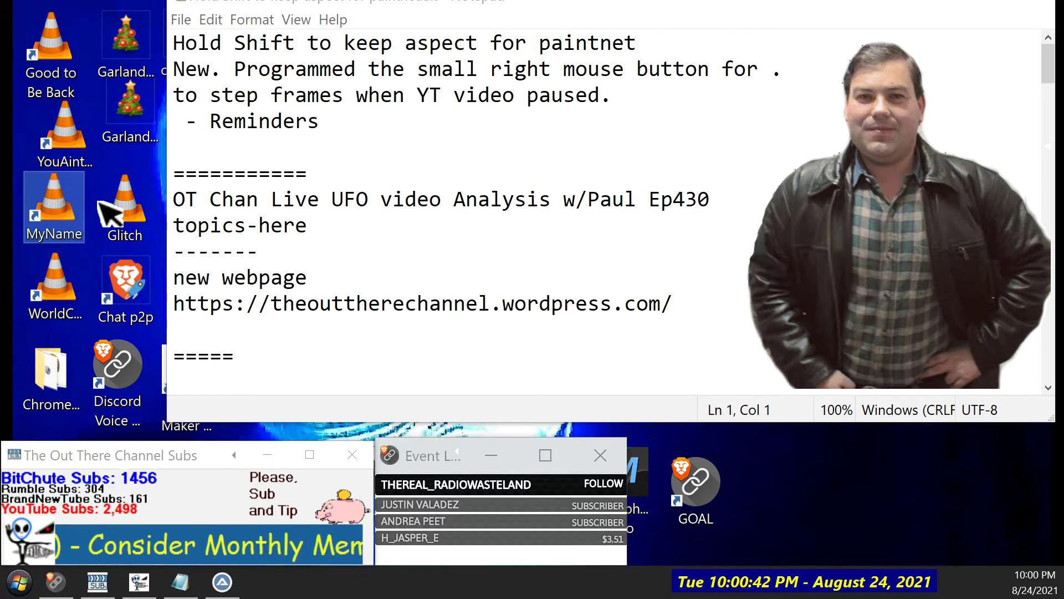
double_click(118, 206)
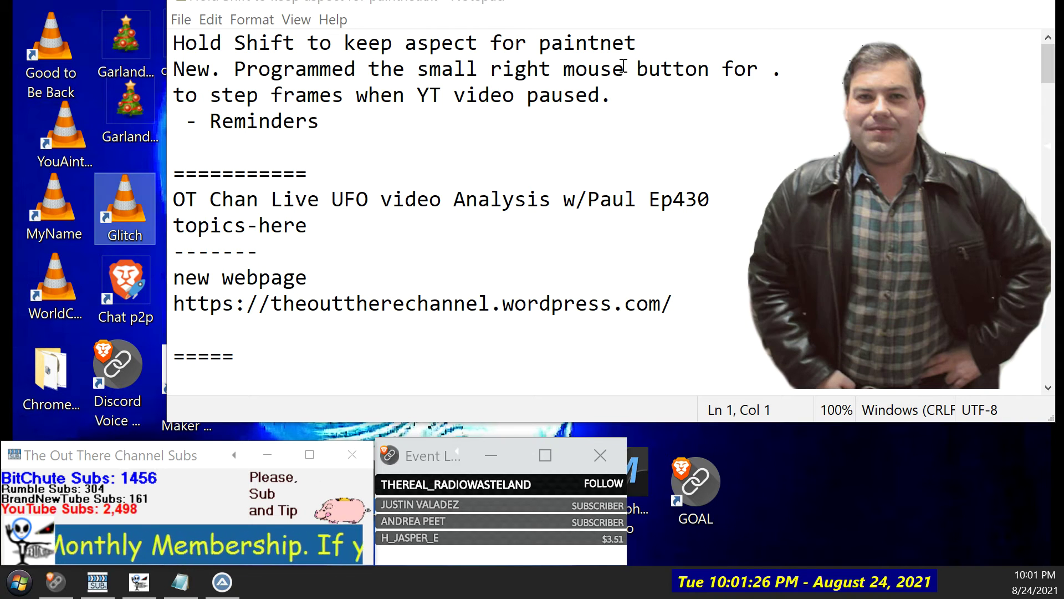
left_click_drag(628, 42, 462, 42)
left_click(770, 44)
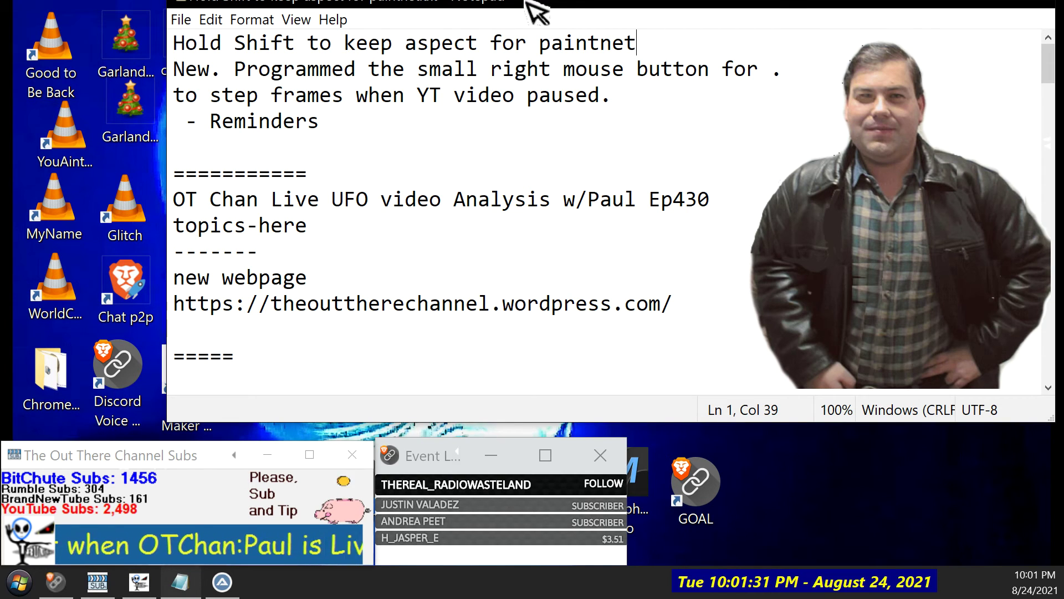
left_click_drag(365, 13, 278, 26)
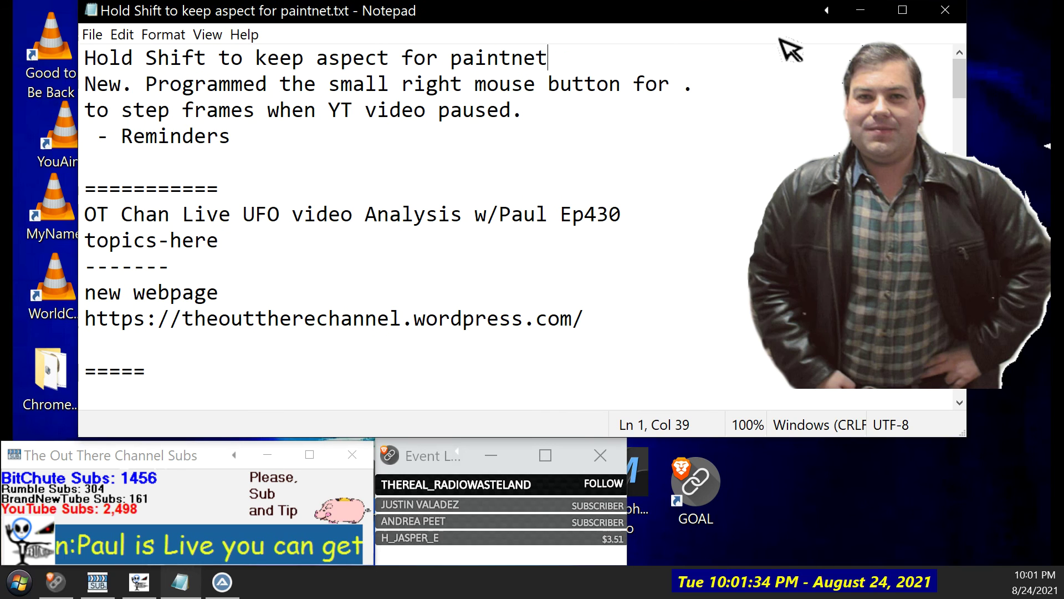
left_click_drag(394, 11, 72, 4)
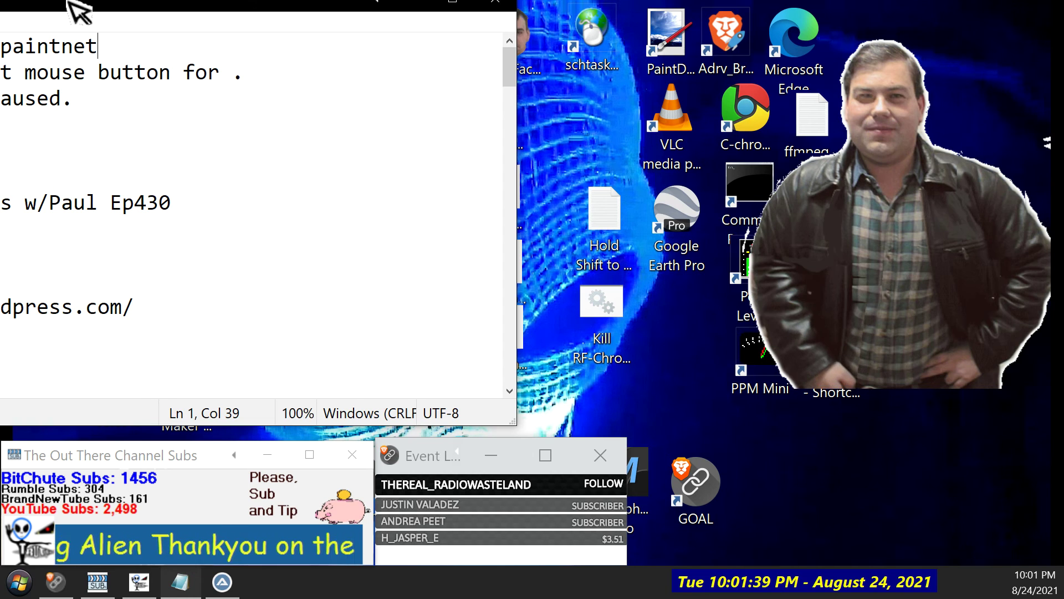
Move the avatar overlay to the top-right corner and crop it to just the head
left_click(840, 266)
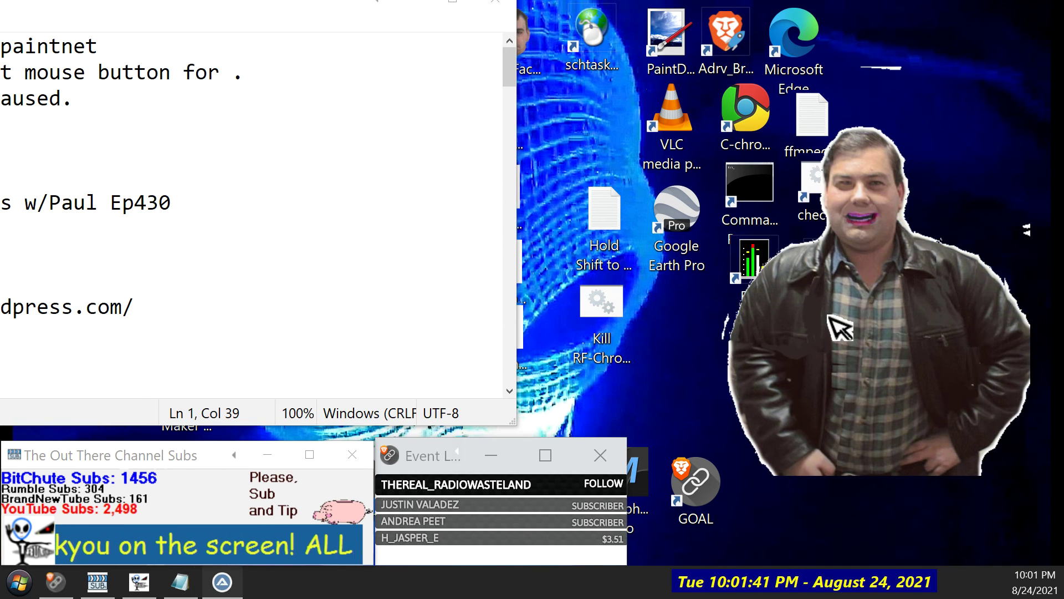
left_click_drag(856, 330, 850, 163)
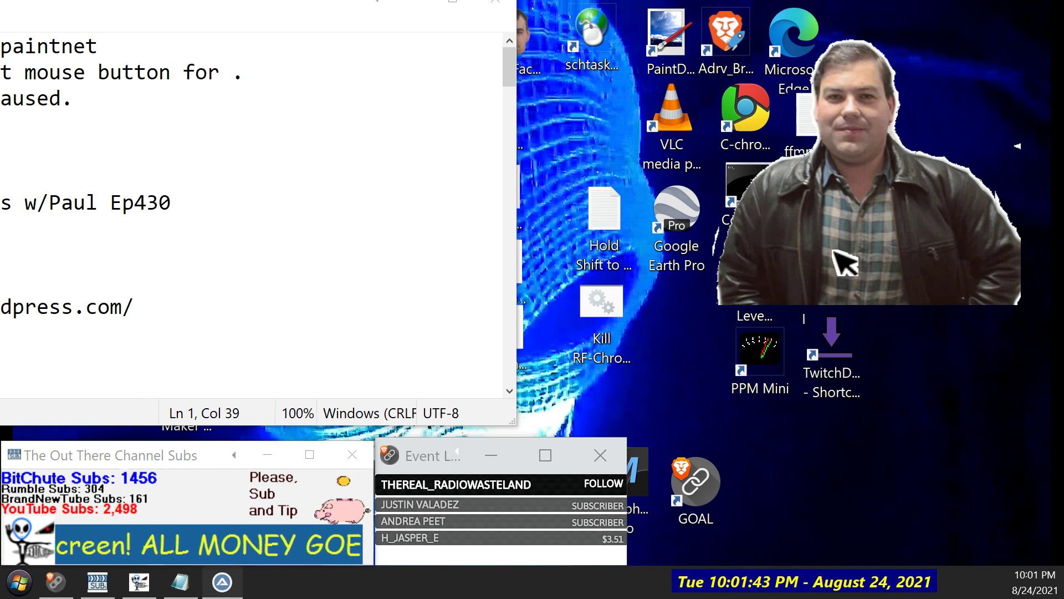
left_click_drag(867, 208, 894, 169)
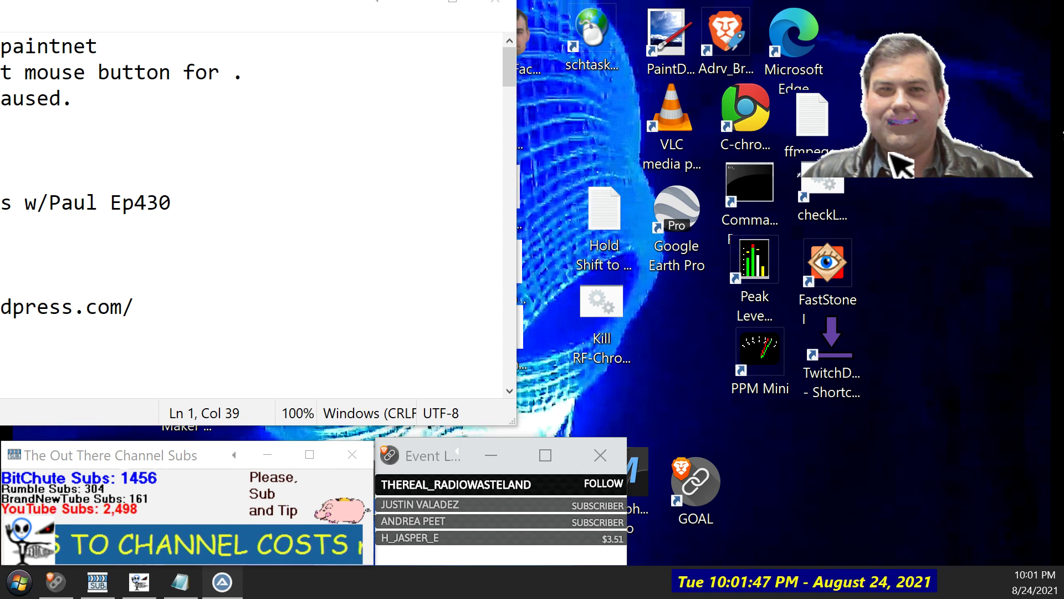
left_click_drag(898, 166, 904, 137)
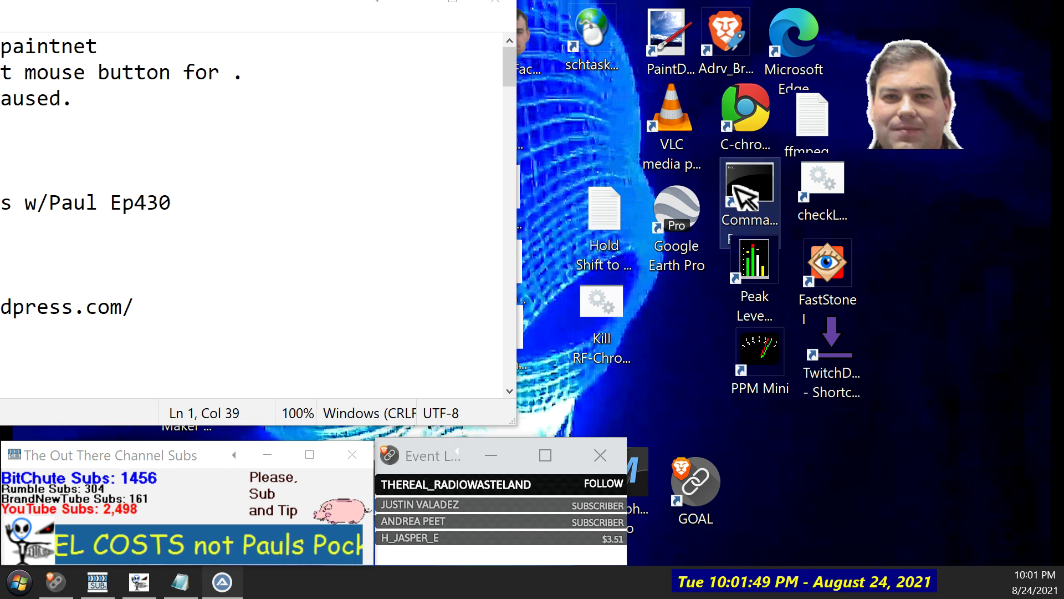